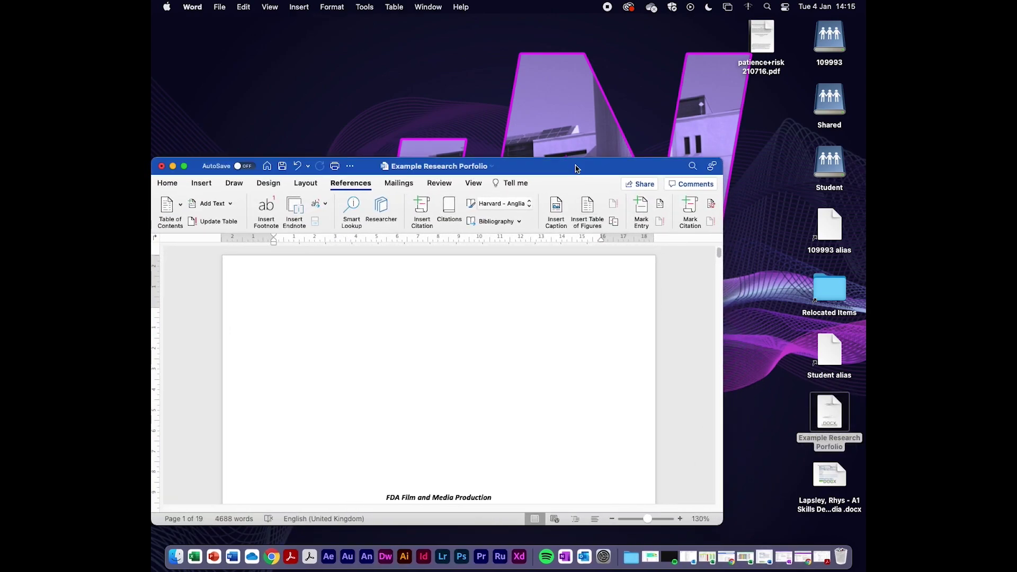
Step: Move the Word window higher, zoom the page to 88%, and enlarge the window
{"action": "left_click_drag", "start_coordinate": [577, 168], "coordinate": [665, 79]}
{"action": "left_click", "coordinate": [729, 429]}
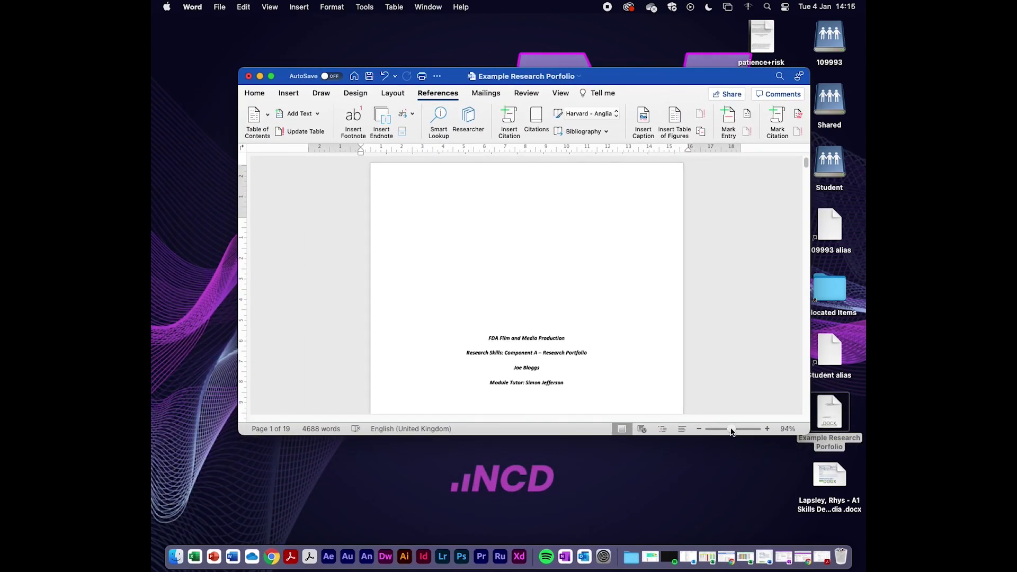
{"action": "left_click_drag", "start_coordinate": [806, 163], "coordinate": [806, 249]}
{"action": "left_click_drag", "start_coordinate": [678, 76], "coordinate": [636, 22]}
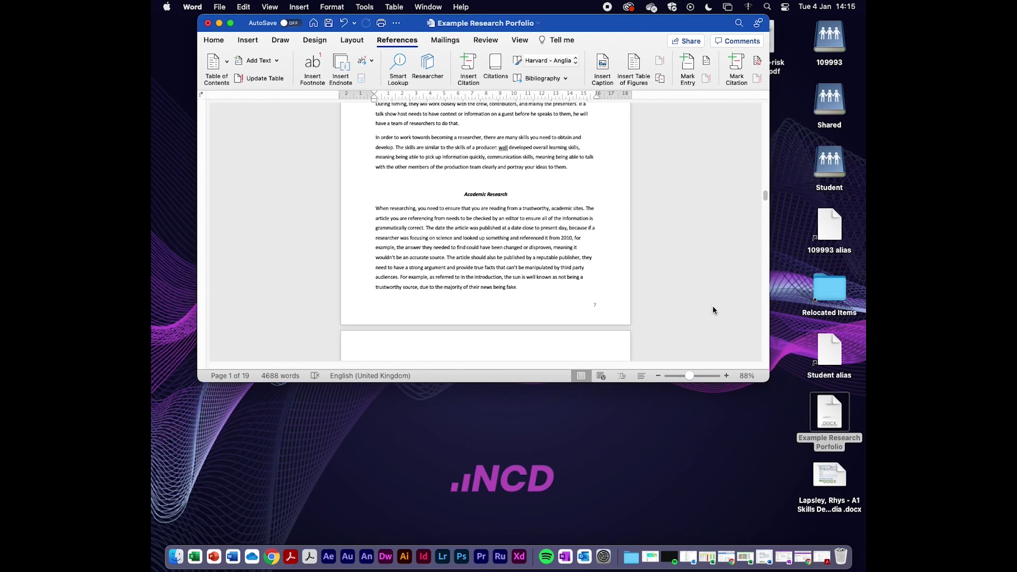
{"action": "left_click_drag", "start_coordinate": [768, 381], "coordinate": [798, 525]}
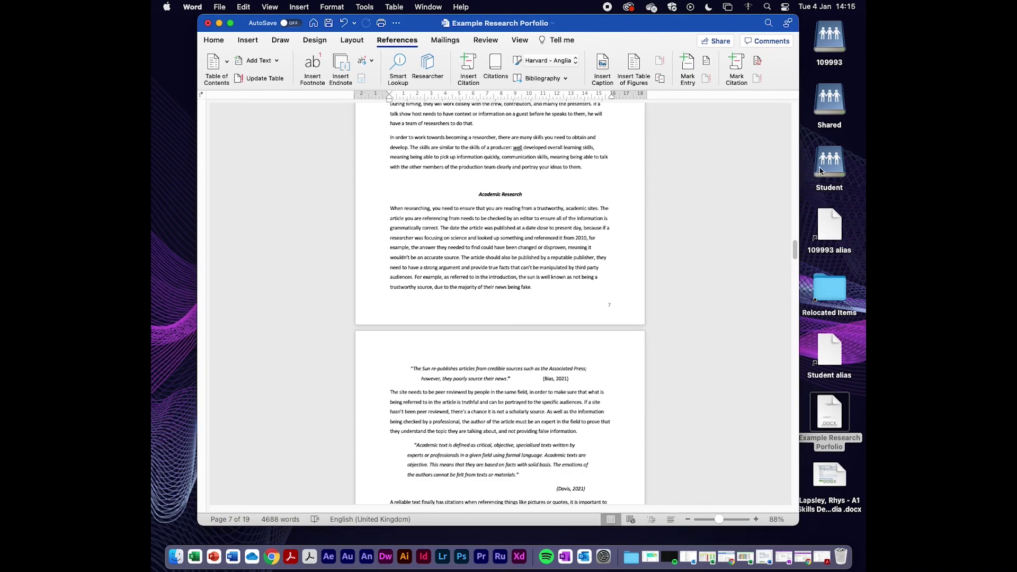
Step: Scroll down to the Virtual Reality and Augmented Reality page, click into it, and open the File menu
{"action": "left_click_drag", "start_coordinate": [795, 248], "coordinate": [794, 301]}
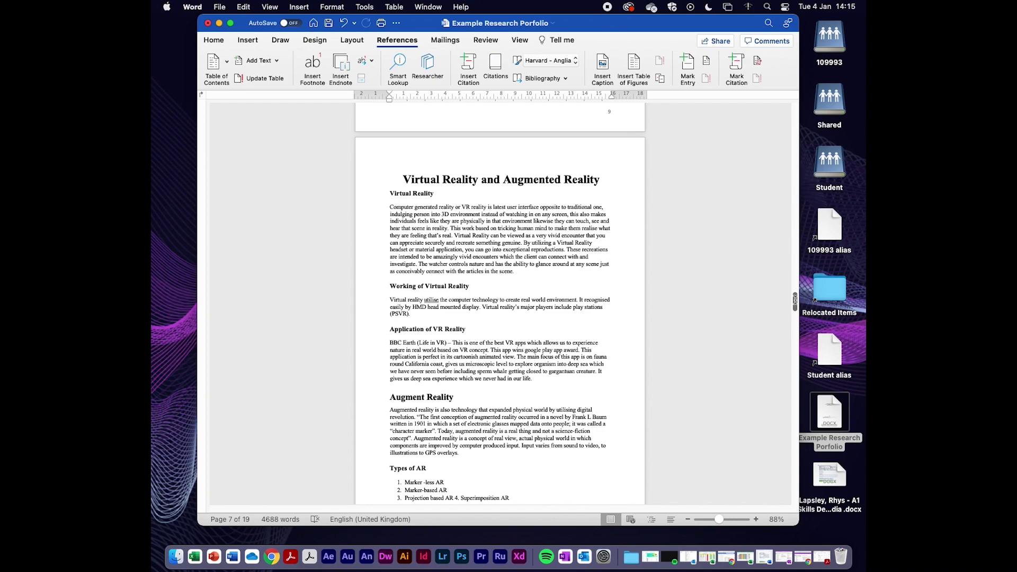
{"action": "left_click_drag", "start_coordinate": [795, 300], "coordinate": [795, 302]}
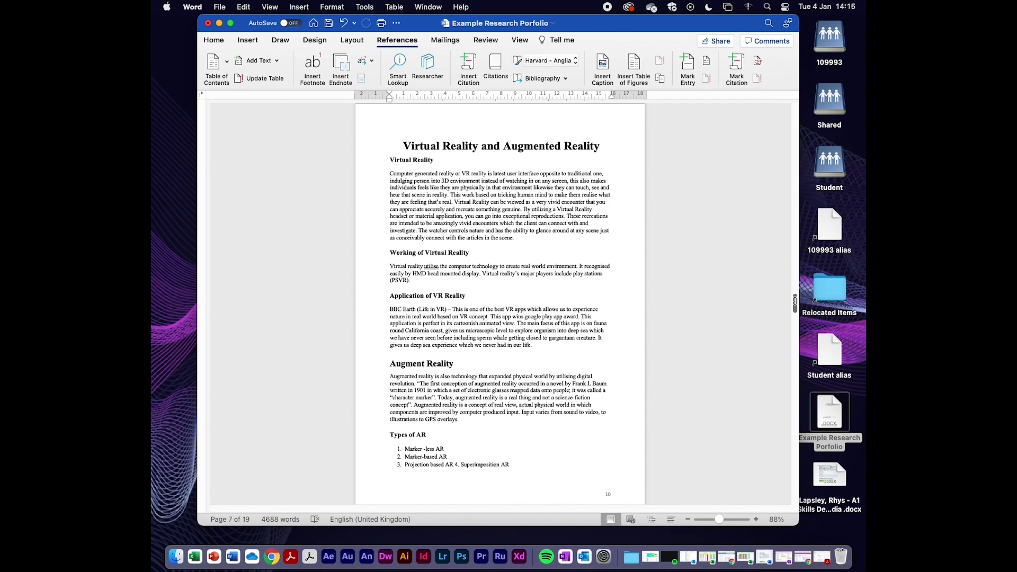
{"action": "left_click", "coordinate": [415, 157]}
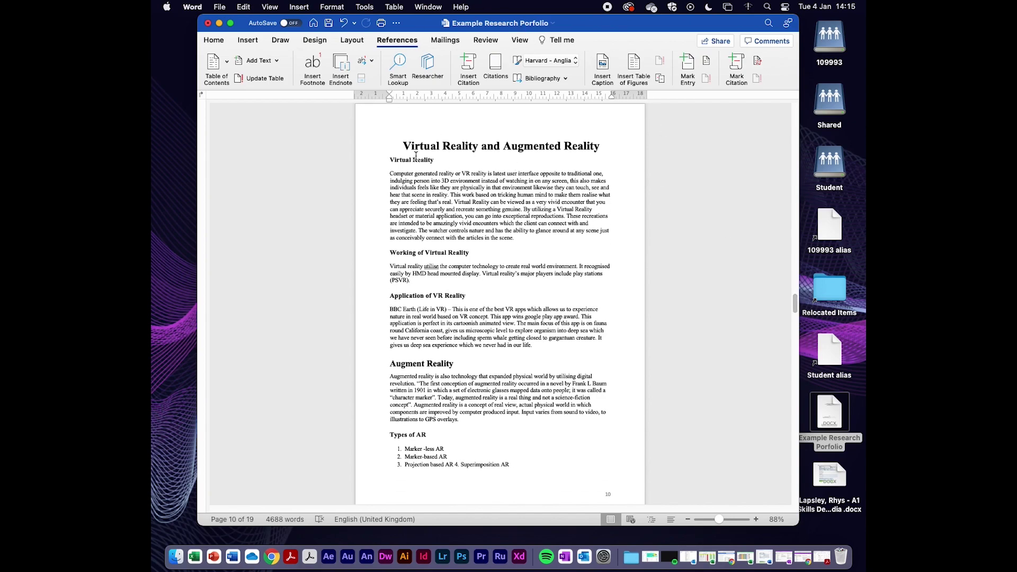
{"action": "left_click", "coordinate": [219, 7]}
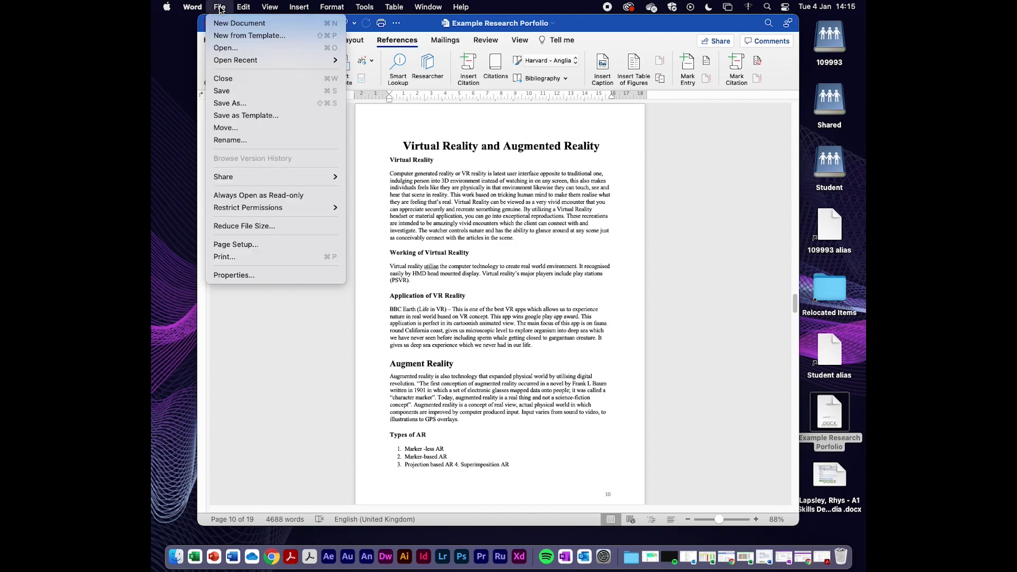
Step: Export the document as a PDF through Save As with PDF format, then minimise Word
{"action": "left_click", "coordinate": [296, 103]}
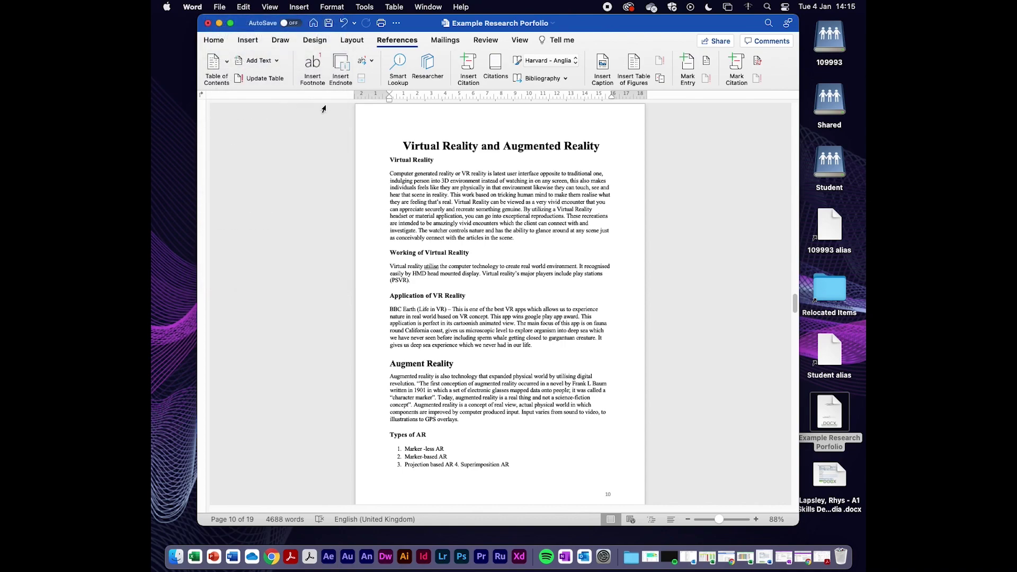
{"action": "left_click", "coordinate": [553, 497]}
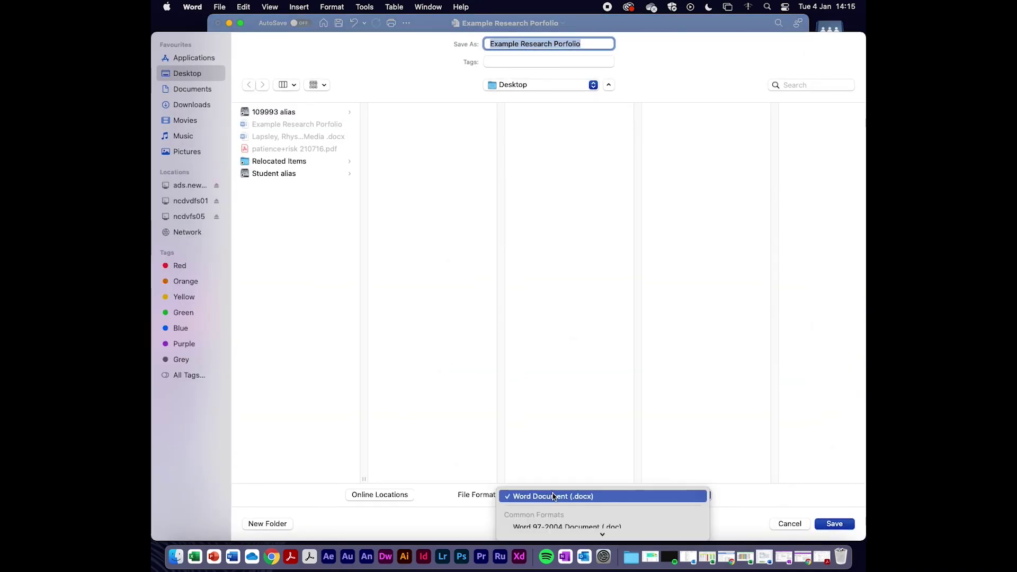
{"action": "scroll", "coordinate": [553, 497], "scroll_direction": "down", "scroll_amount": 3}
{"action": "left_click", "coordinate": [544, 446]}
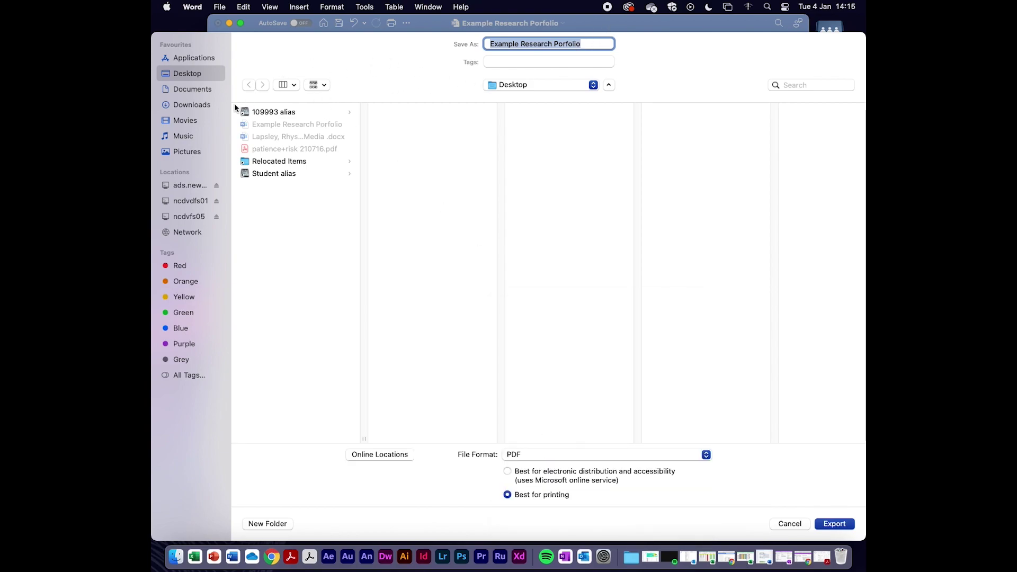
{"action": "left_click", "coordinate": [835, 524]}
{"action": "left_click", "coordinate": [219, 23]}
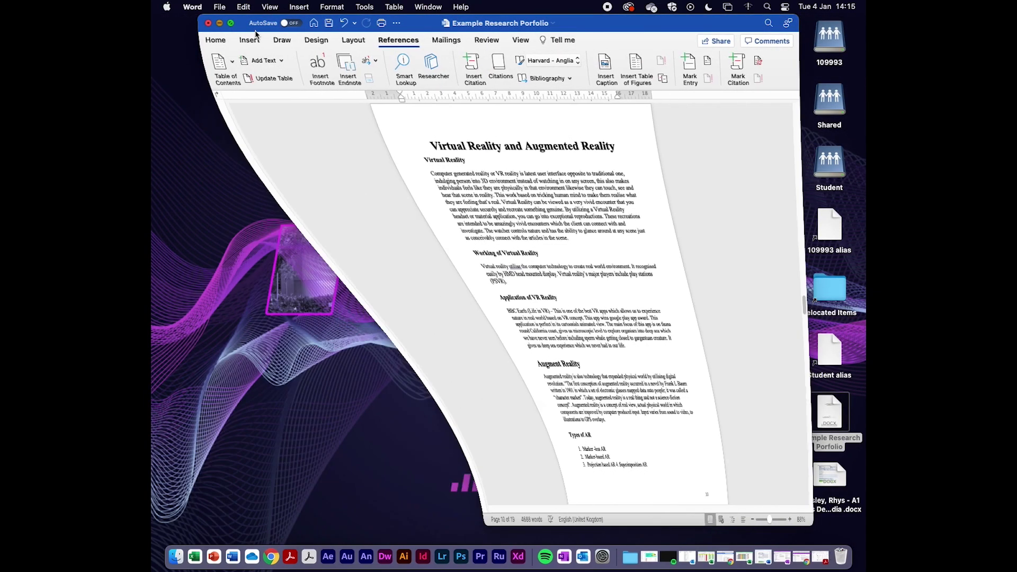
Step: Place the portfolio PDF at the top of the desktop with patience+risk 210716.pdf just below it
{"action": "left_click_drag", "start_coordinate": [764, 36], "coordinate": [763, 43]}
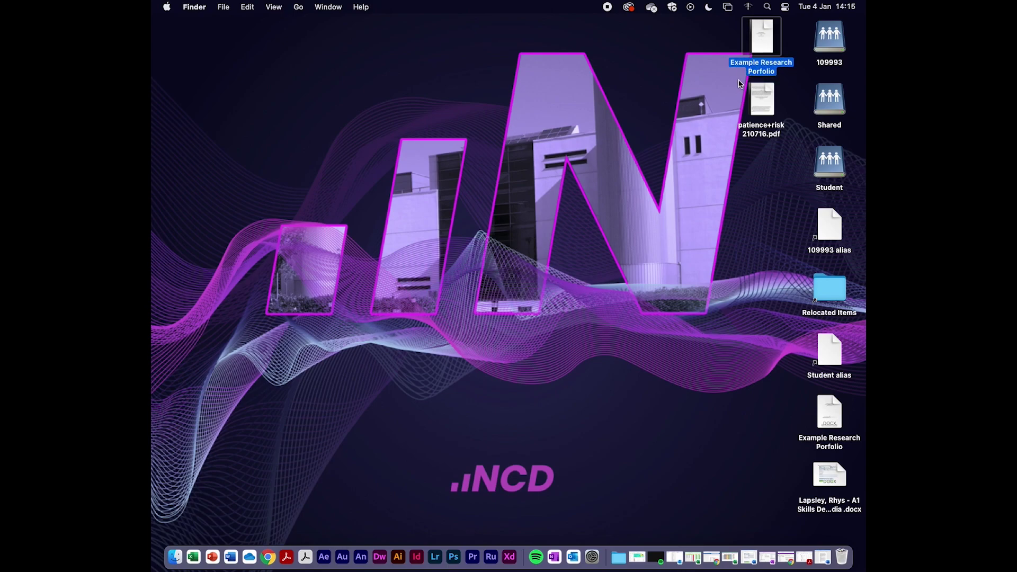
{"action": "left_click_drag", "start_coordinate": [764, 95], "coordinate": [770, 97]}
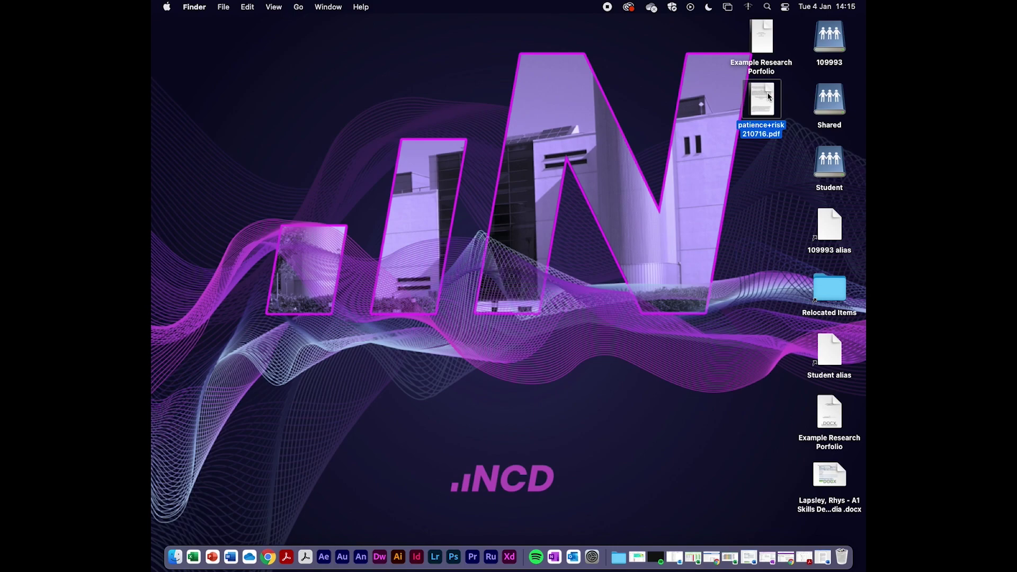
Step: Launch Acrobat, move and enlarge its window, and start Combine Files from Tools
{"action": "left_click", "coordinate": [286, 556]}
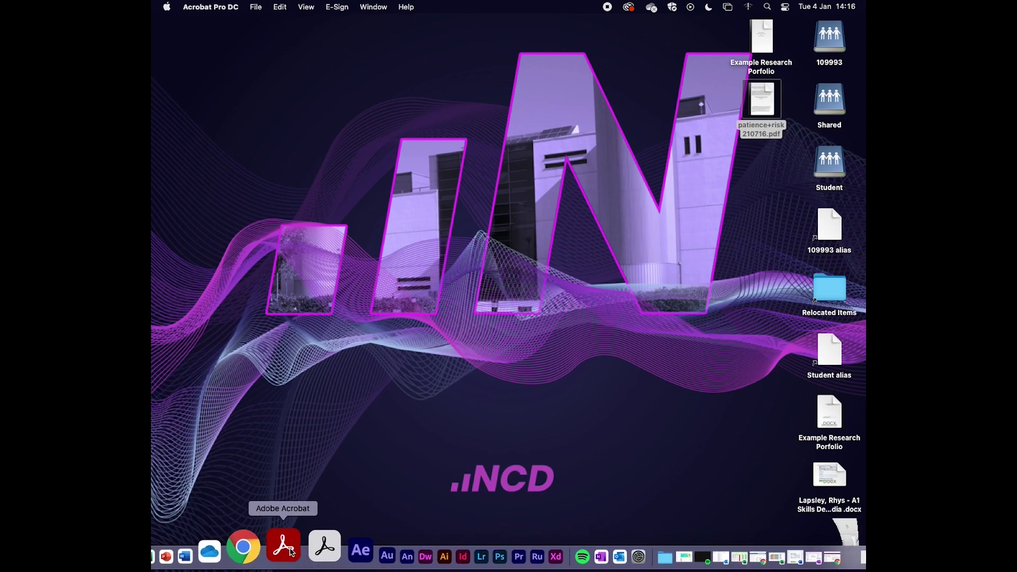
{"action": "left_click_drag", "start_coordinate": [336, 164], "coordinate": [328, 20]}
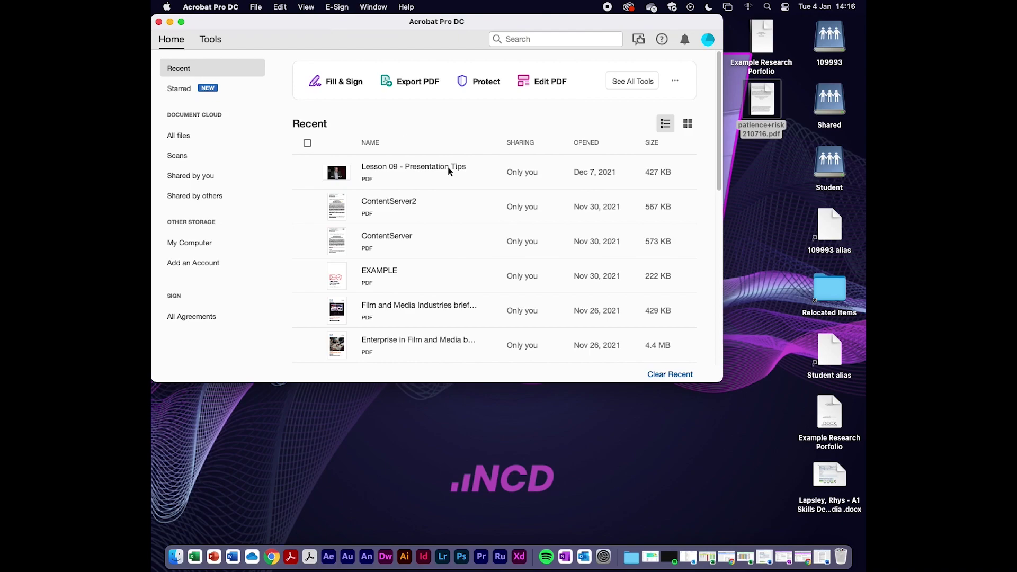
{"action": "left_click_drag", "start_coordinate": [722, 381], "coordinate": [865, 543]}
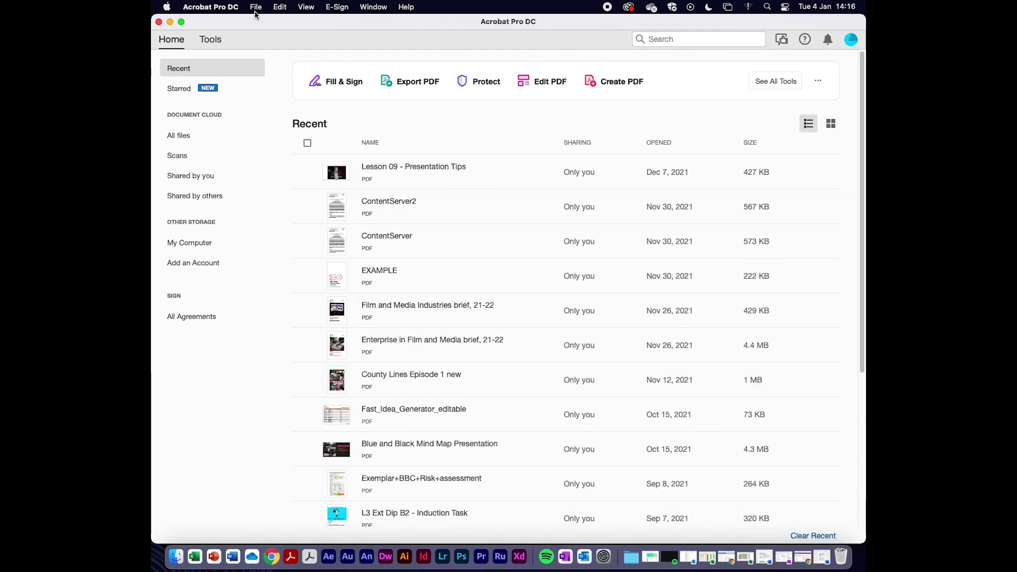
{"action": "left_click", "coordinate": [210, 39]}
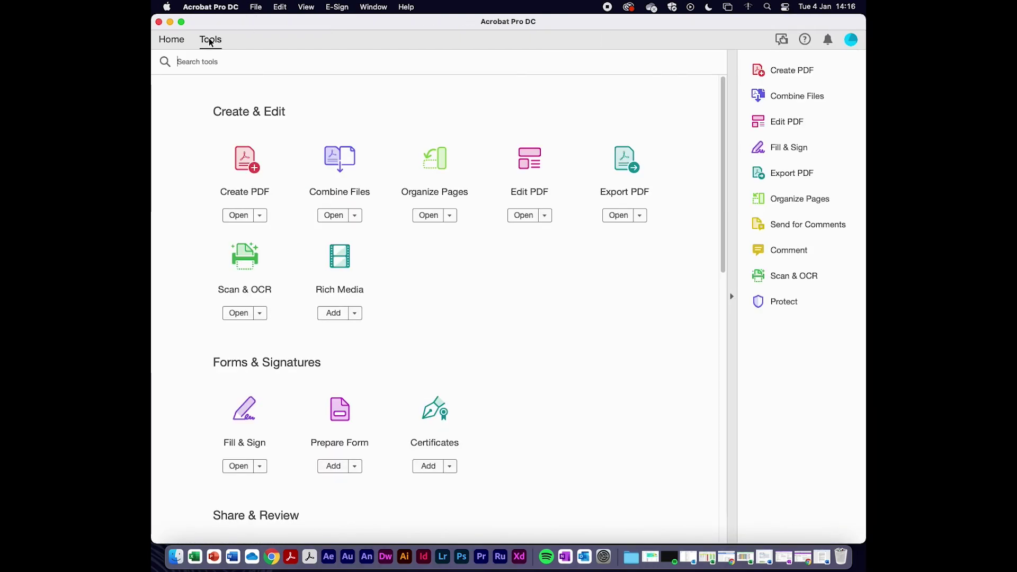
{"action": "left_click", "coordinate": [324, 167]}
{"action": "left_click", "coordinate": [501, 336]}
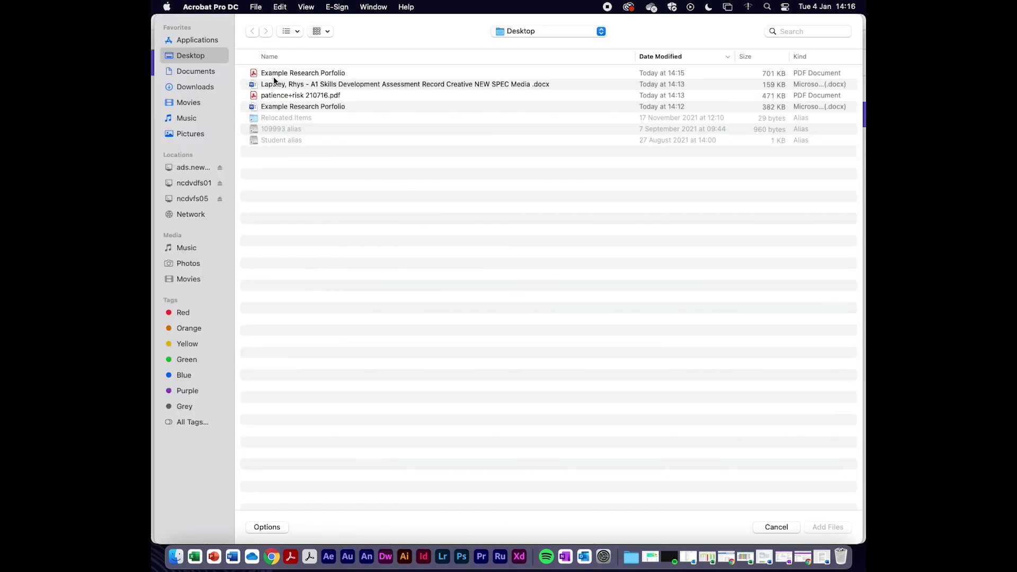
Step: Add Example Research Porfolio and patience+risk 210716.pdf to the list and combine them into Binder1.pdf
{"action": "left_click", "coordinate": [280, 75]}
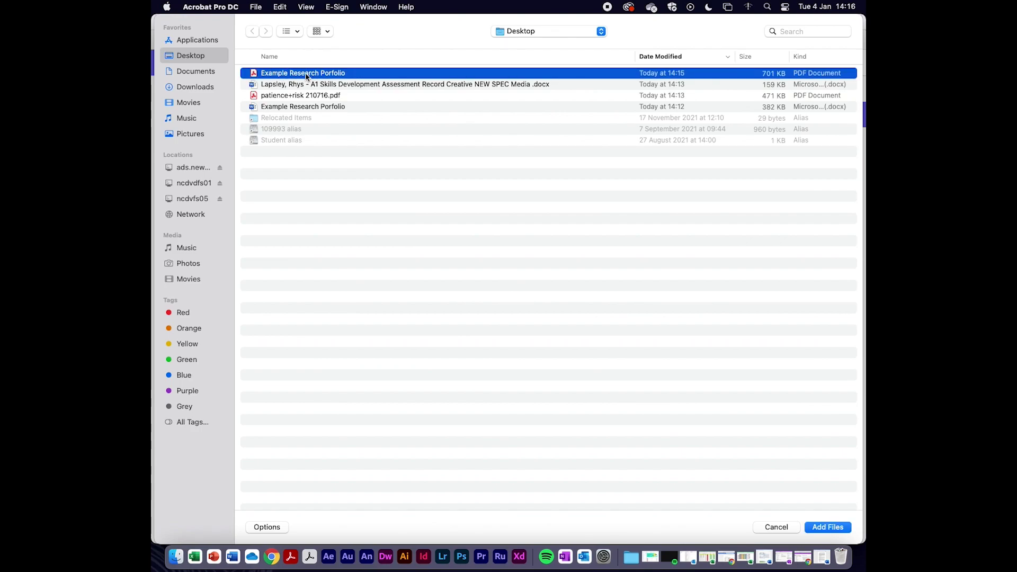
{"action": "left_click", "coordinate": [283, 97], "text": "super"}
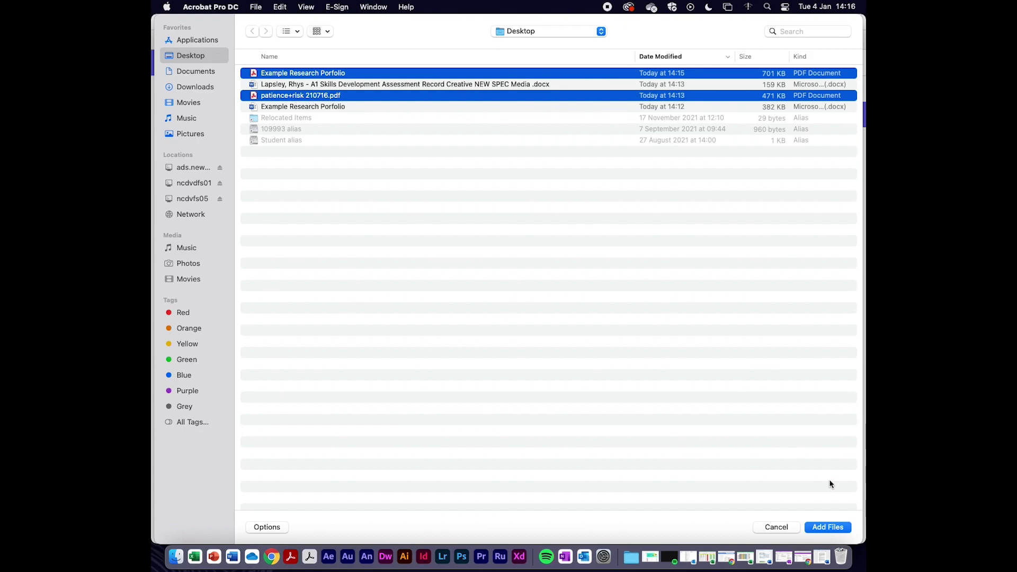
{"action": "left_click", "coordinate": [826, 527]}
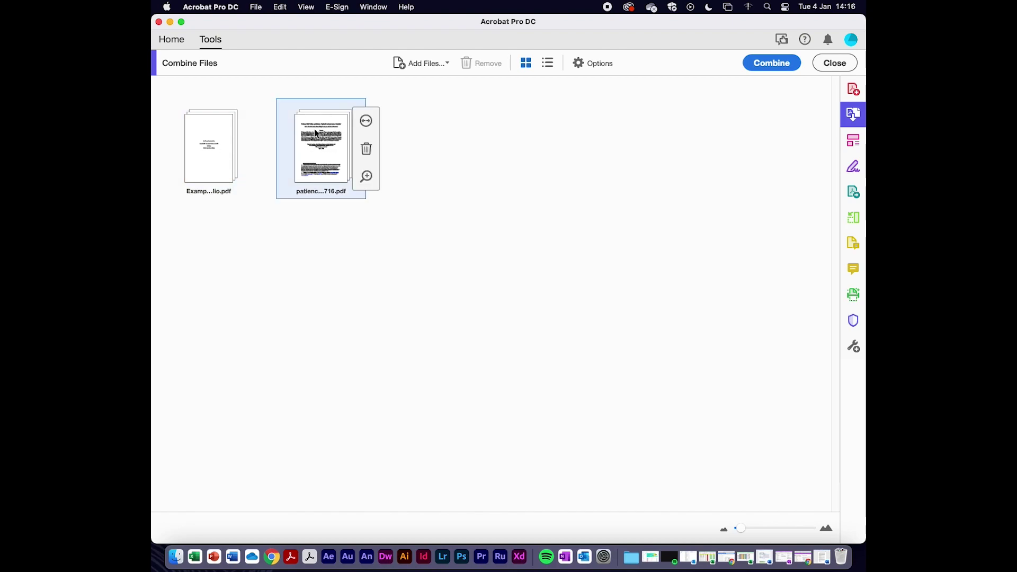
{"action": "mouse_move", "coordinate": [203, 152]}
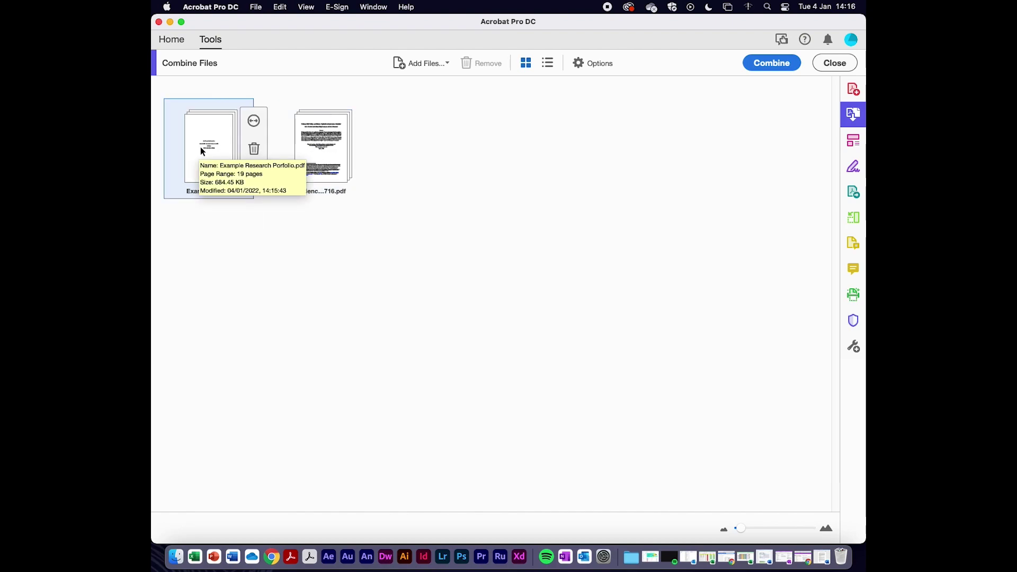
{"action": "left_click", "coordinate": [764, 67]}
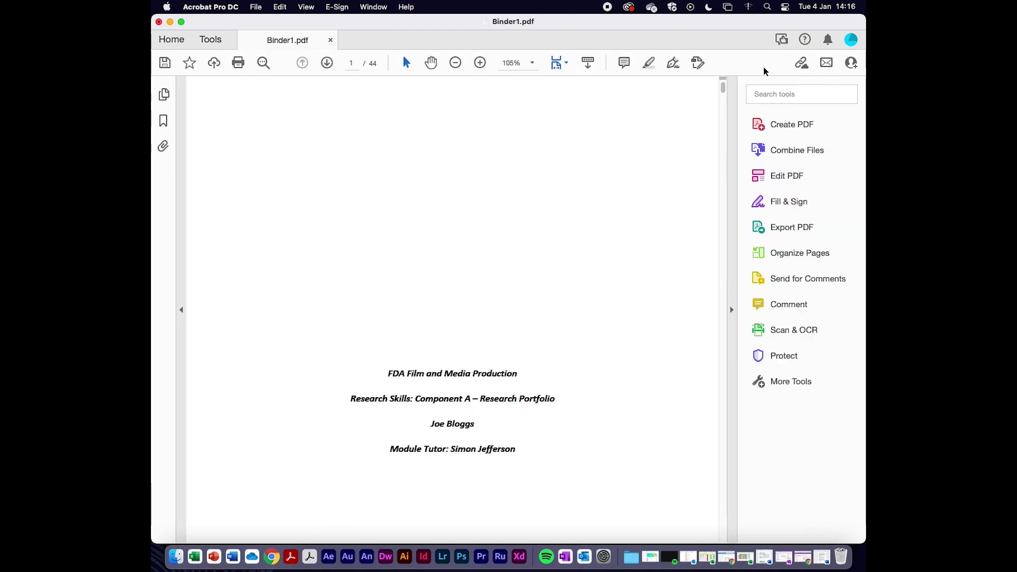
Step: In Organize Pages, move pages 20–44 to follow page 17, then open page 10
{"action": "left_click", "coordinate": [793, 253]}
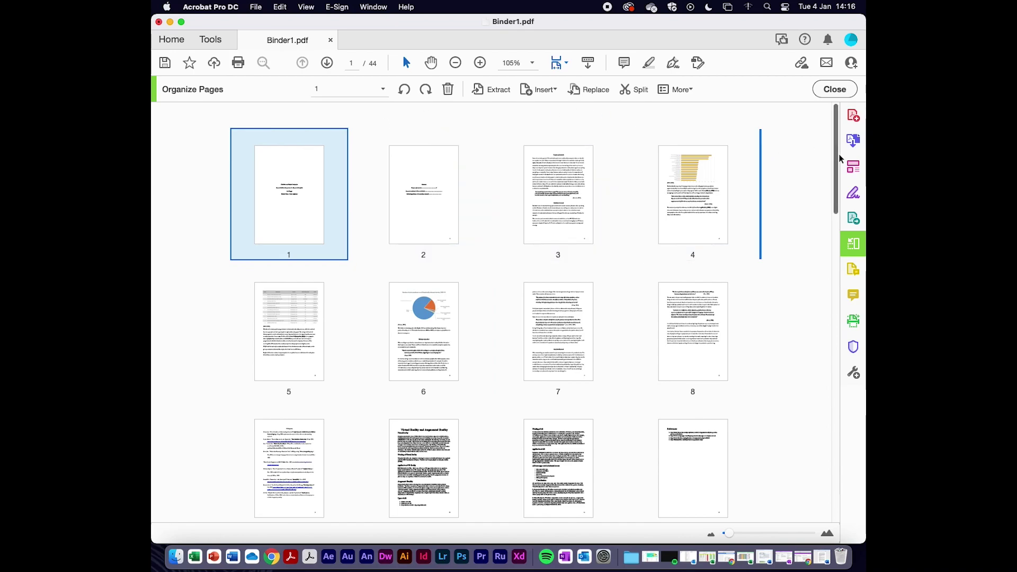
{"action": "left_click_drag", "start_coordinate": [839, 159], "coordinate": [832, 311]}
{"action": "mouse_move", "coordinate": [657, 209]}
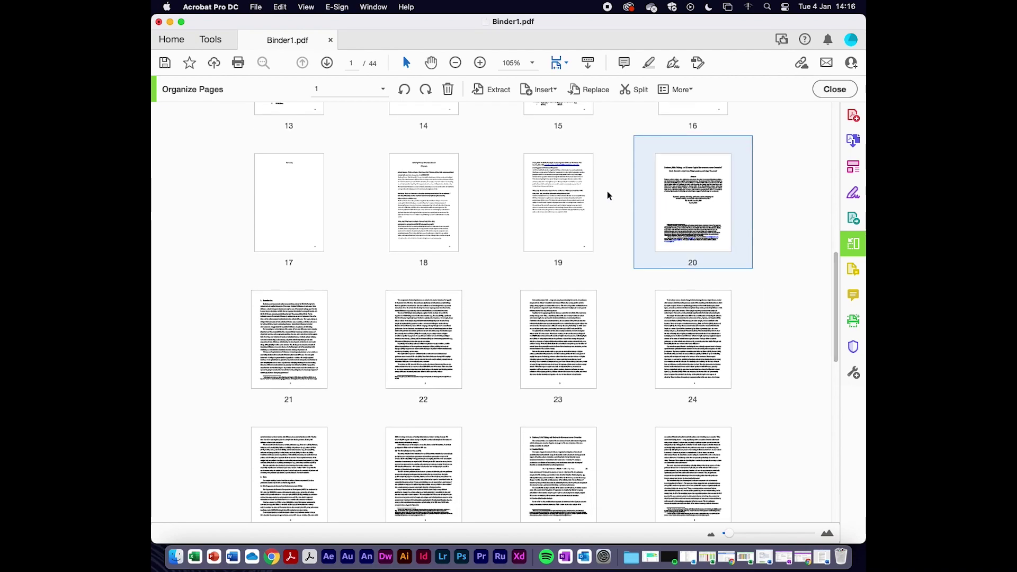
{"action": "left_click", "coordinate": [681, 200]}
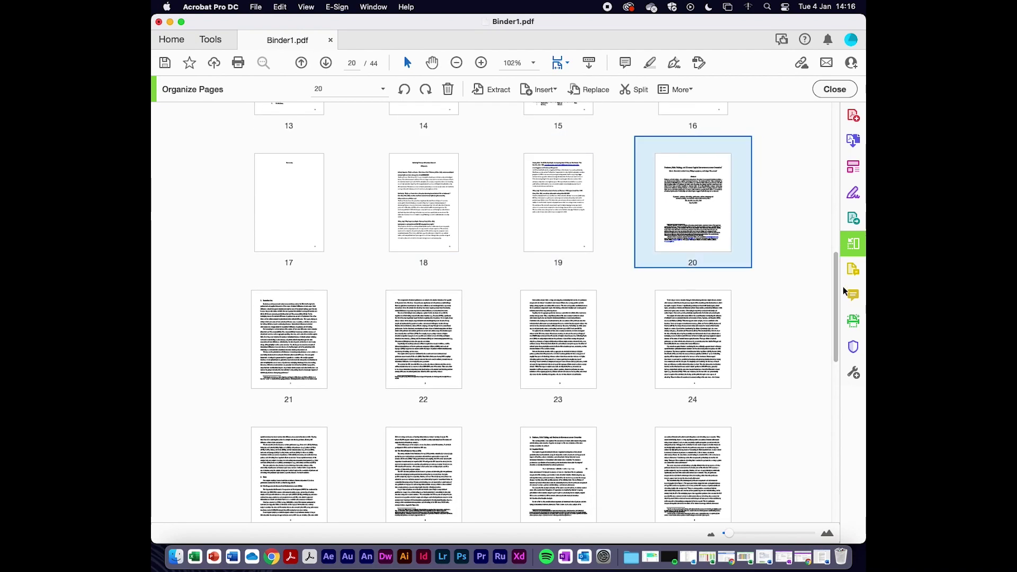
{"action": "left_click_drag", "start_coordinate": [836, 292], "coordinate": [837, 448]}
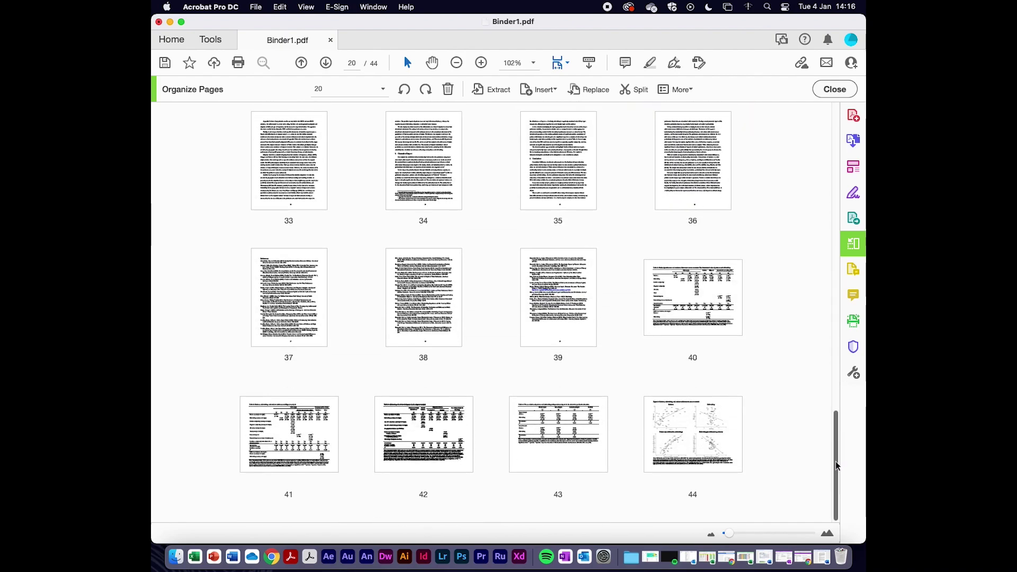
{"action": "left_click", "coordinate": [691, 429], "text": "shift"}
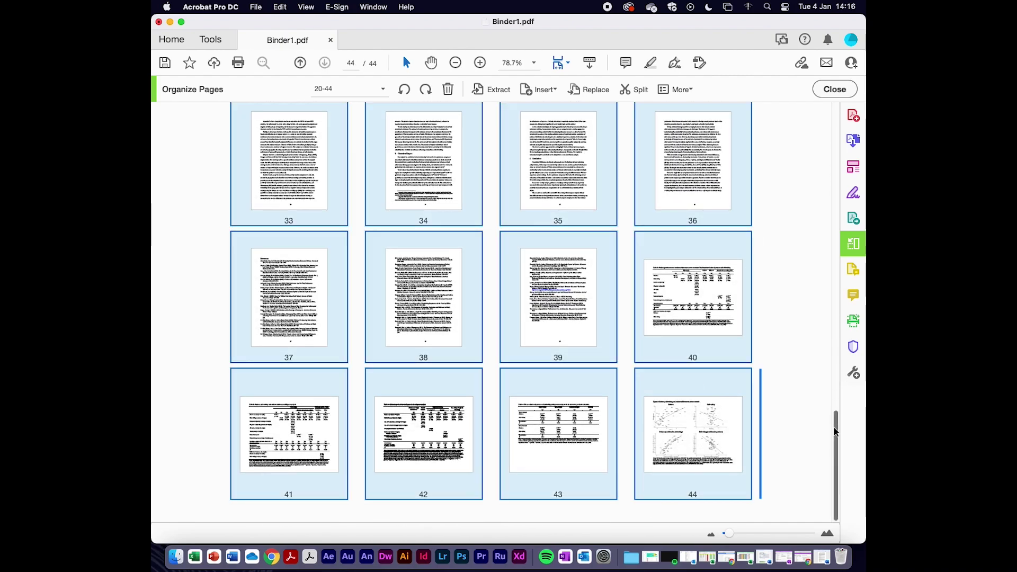
{"action": "left_click_drag", "start_coordinate": [836, 430], "coordinate": [834, 202]}
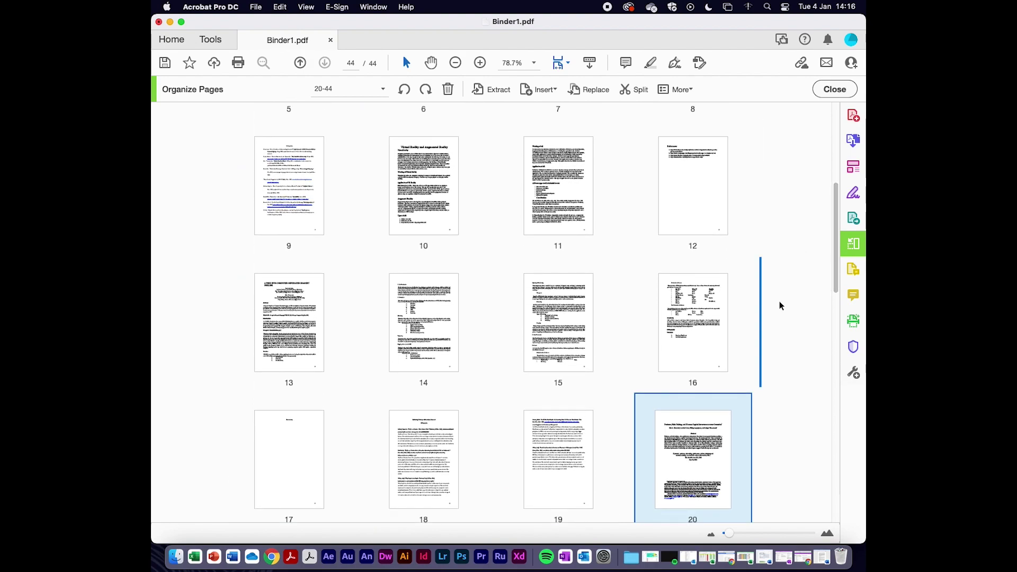
{"action": "left_click_drag", "start_coordinate": [698, 447], "coordinate": [348, 452]}
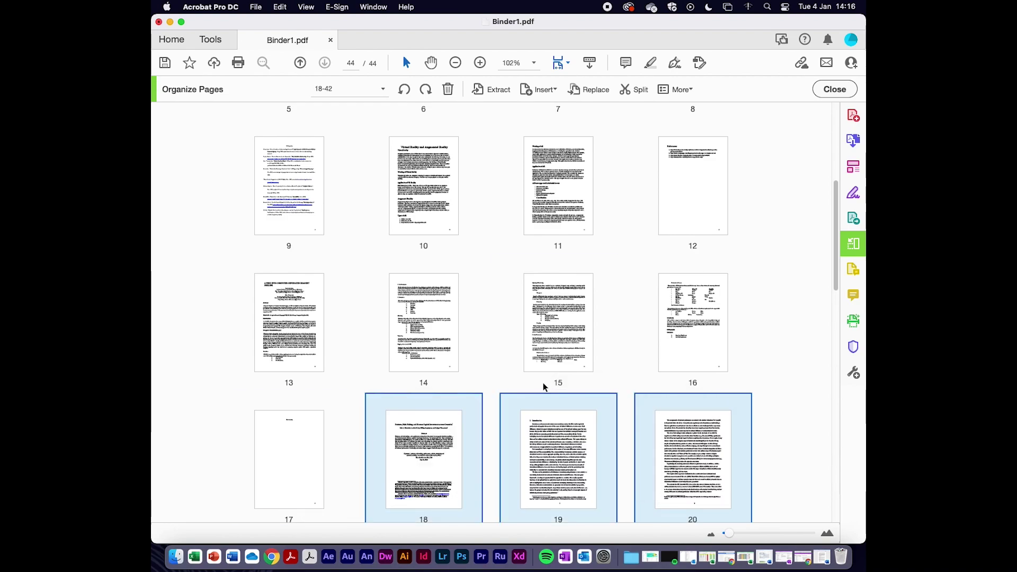
{"action": "left_click_drag", "start_coordinate": [836, 249], "coordinate": [835, 480]}
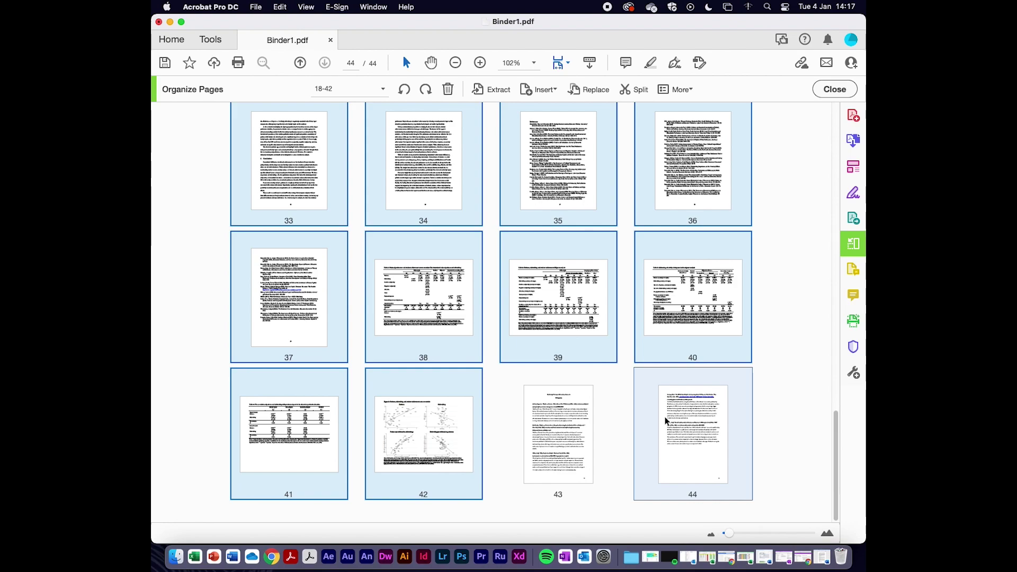
{"action": "left_click_drag", "start_coordinate": [408, 218], "coordinate": [357, 222]}
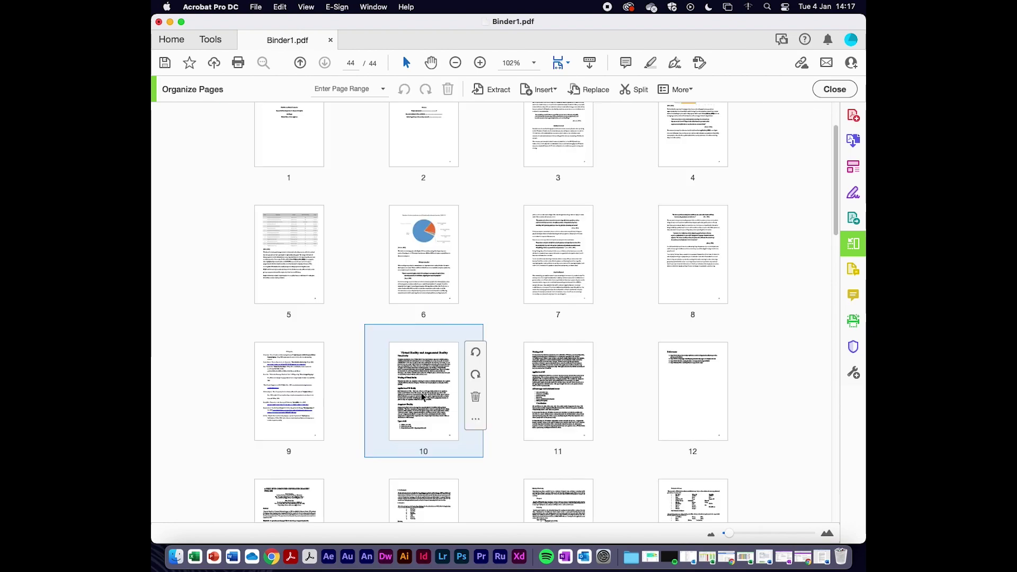
{"action": "double_click", "coordinate": [422, 390]}
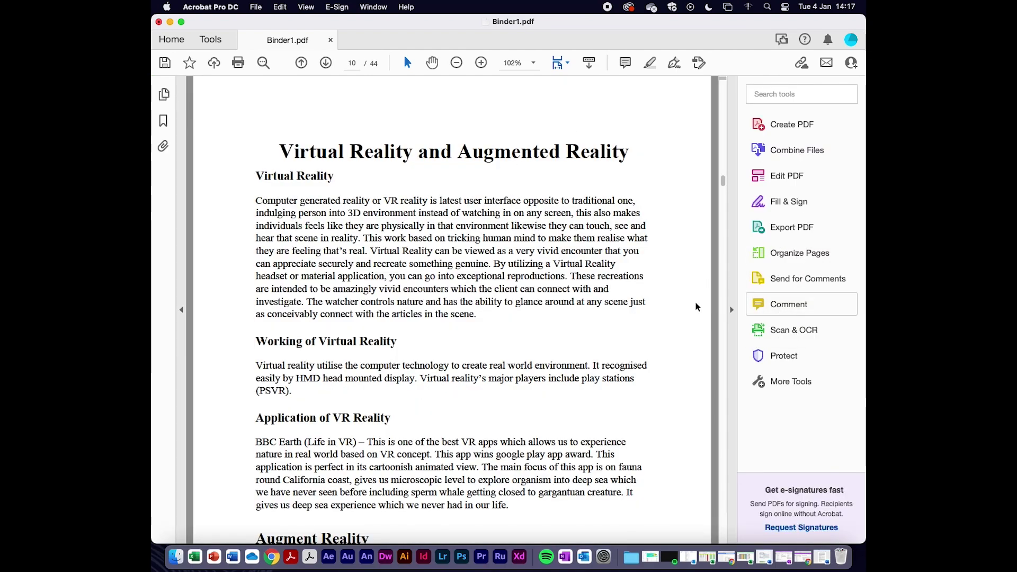
Step: Post a 'Comment goes here' sticky note by the Virtual Reality heading, then highlight the mind-tricking sentences
{"action": "left_click", "coordinate": [767, 303]}
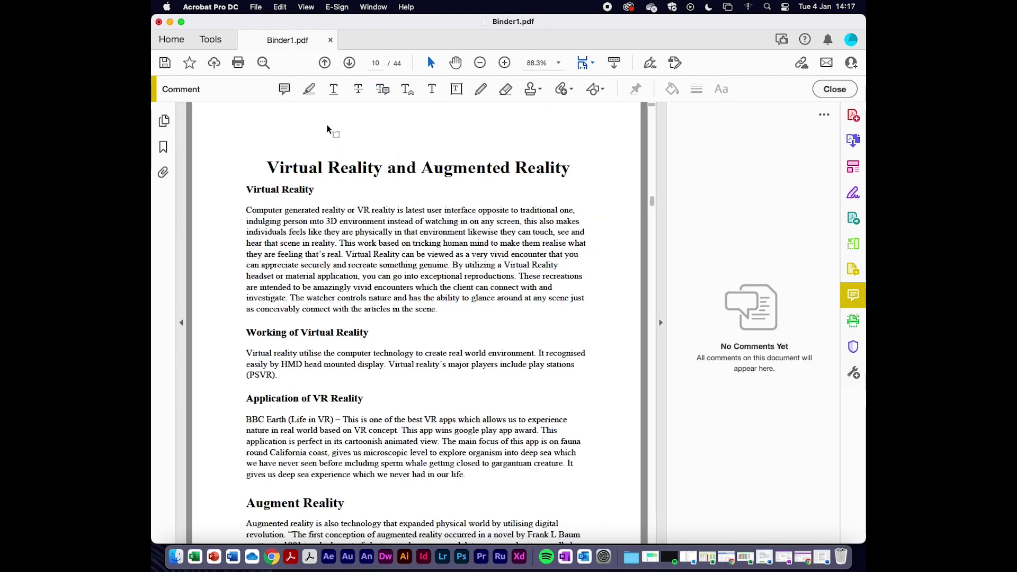
{"action": "left_click", "coordinate": [285, 89]}
{"action": "left_click", "coordinate": [329, 187]}
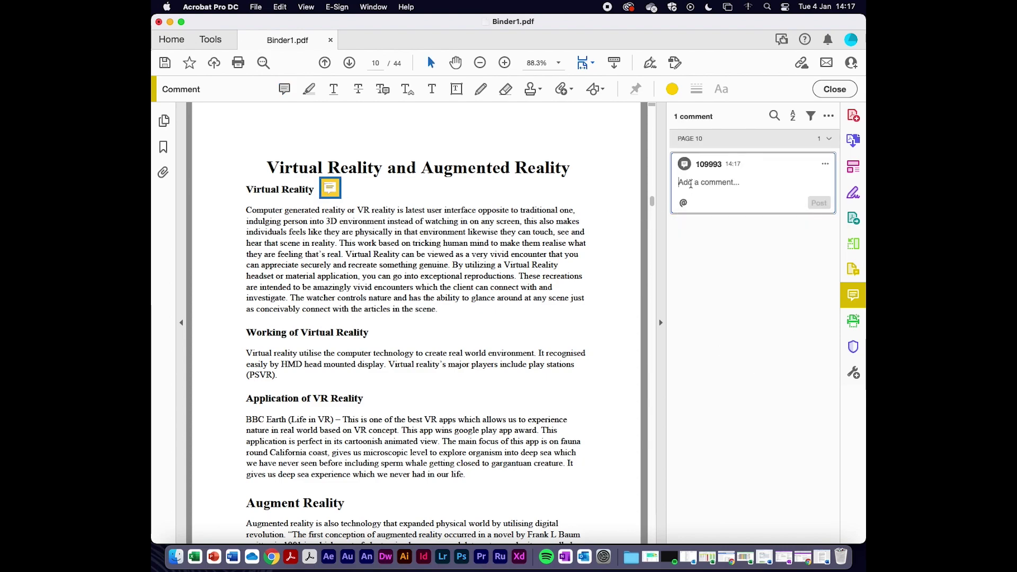
{"action": "type", "text": "Comment goes here"}
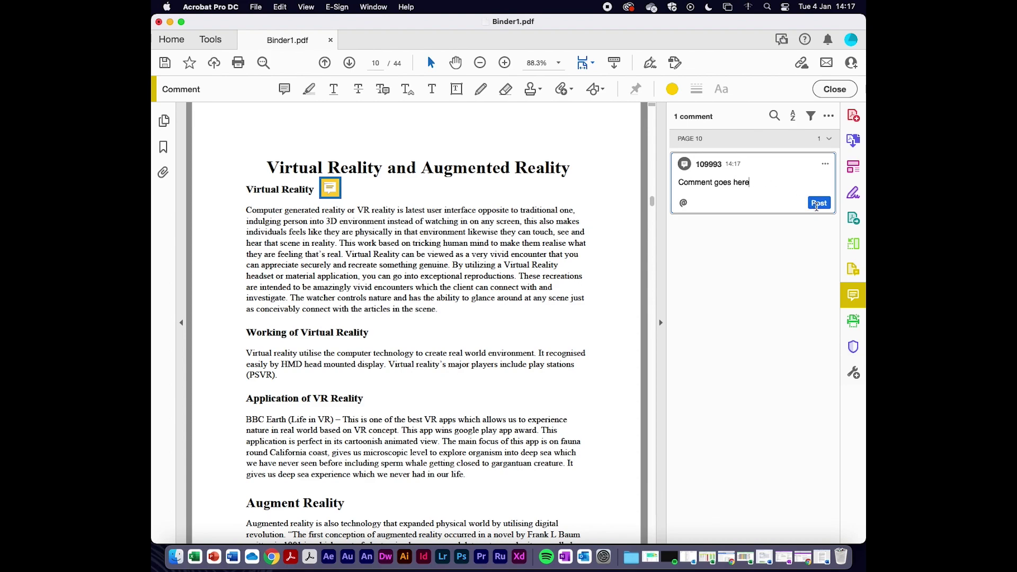
{"action": "left_click", "coordinate": [818, 204]}
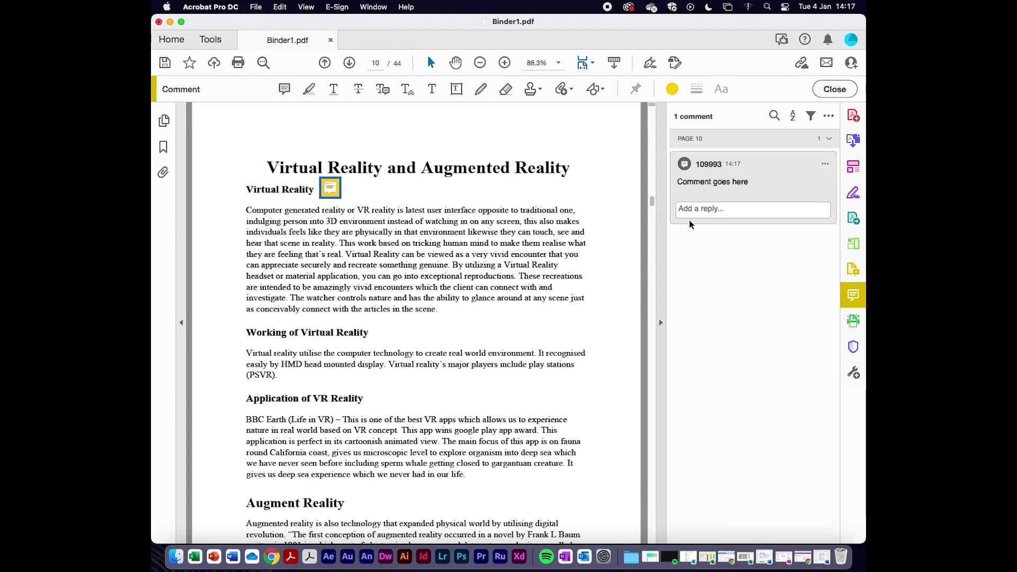
{"action": "left_click", "coordinate": [313, 91]}
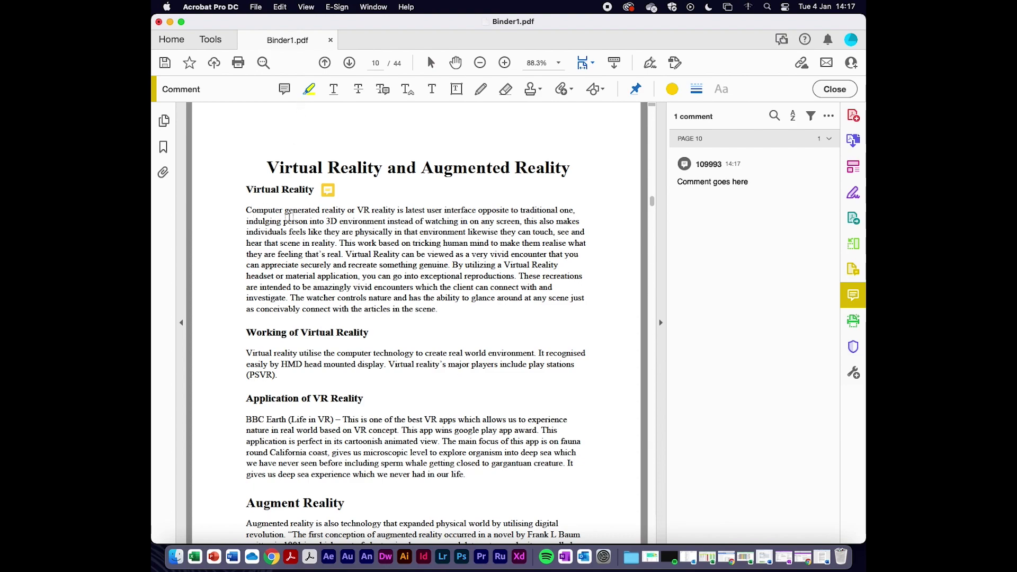
{"action": "left_click_drag", "start_coordinate": [340, 243], "coordinate": [451, 266]}
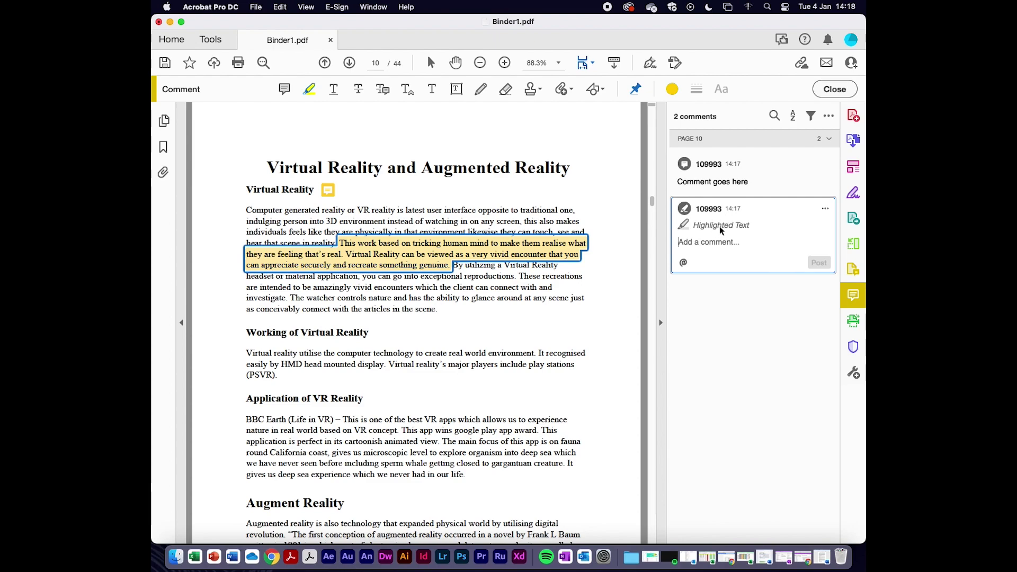
Step: Attach the note 'If you want to annotate a specific sentence, use the highlighter tool' to the highlight
{"action": "left_click", "coordinate": [706, 242]}
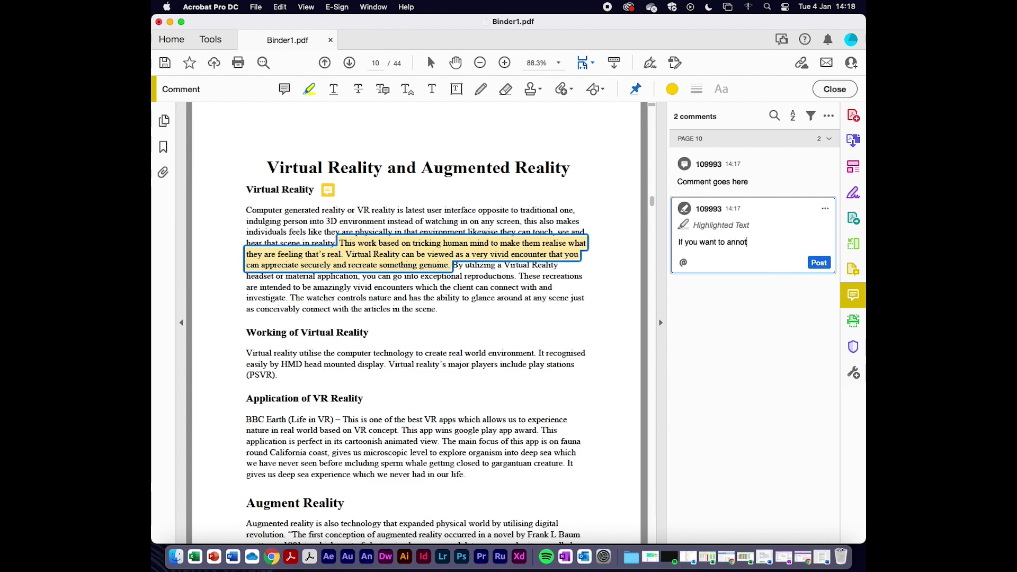
{"action": "type", "text": "If you want to annotate a specific sentence, use the"}
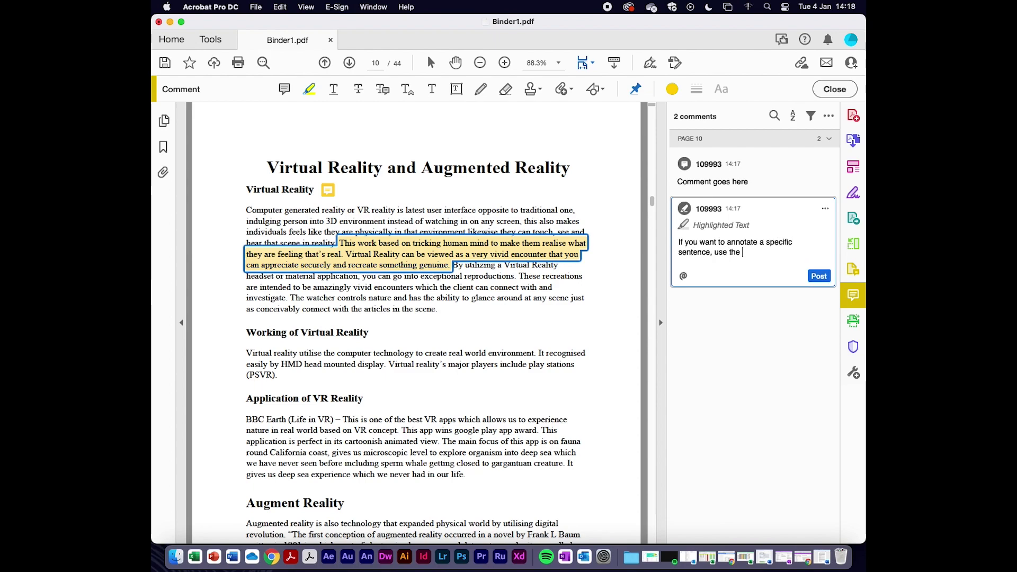
{"action": "type", "text": " highligh"}
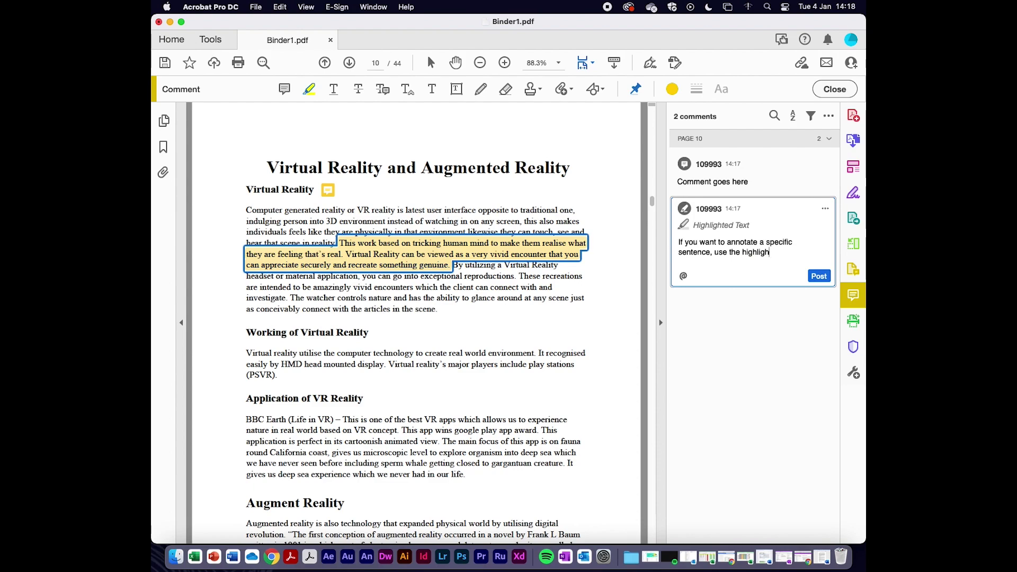
{"action": "type", "text": "trerr too"}
{"action": "left_click", "coordinate": [819, 274]}
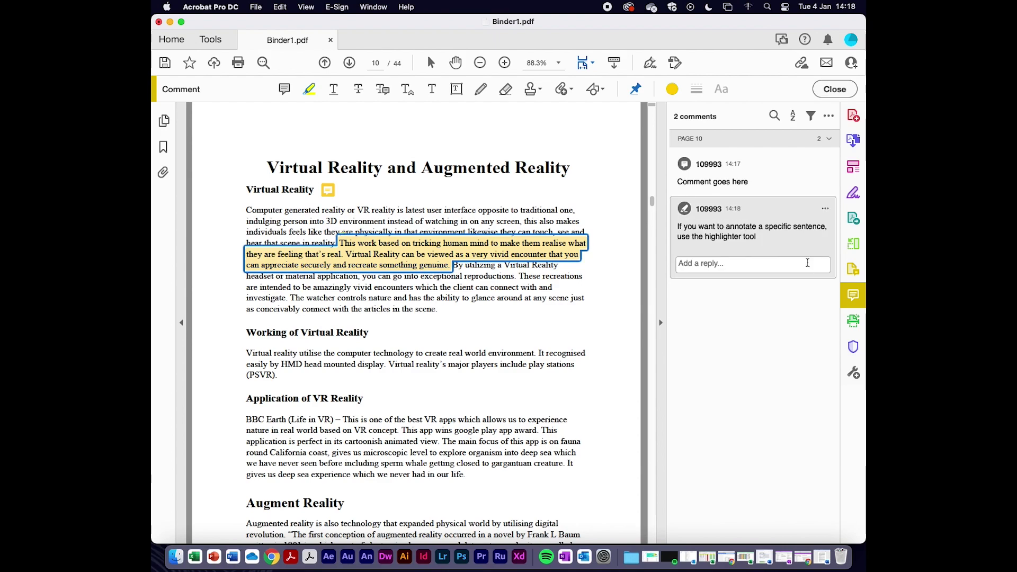
{"action": "left_click", "coordinate": [834, 89]}
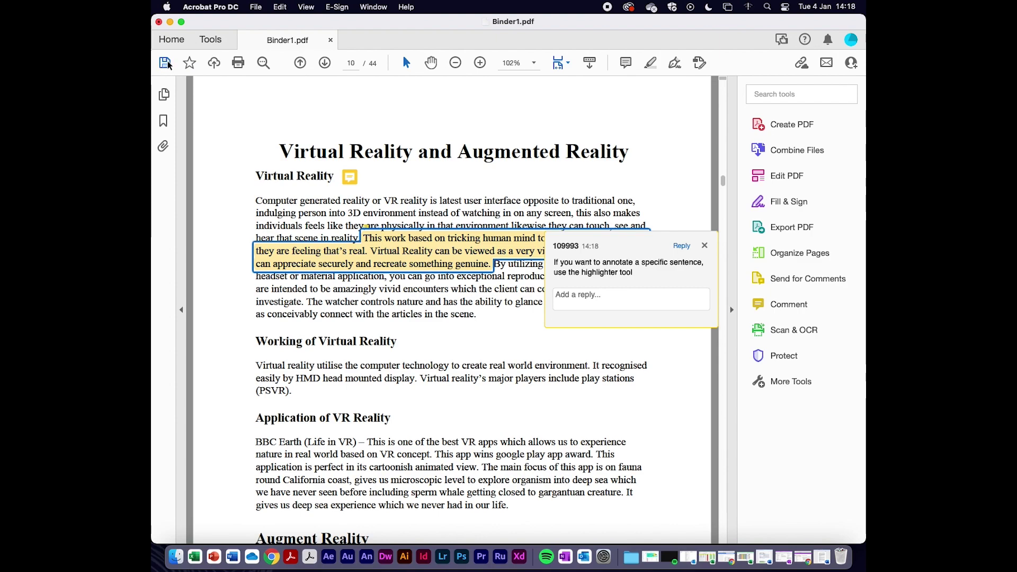
Step: Save the annotated PDF to the Desktop as 'Example Research Porfolio Finished'
{"action": "left_click", "coordinate": [166, 63]}
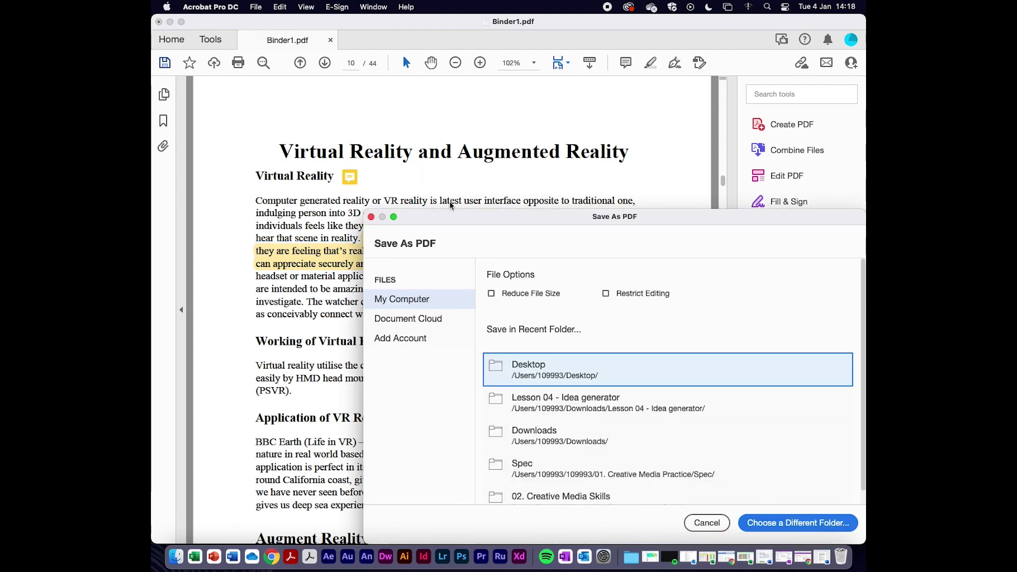
{"action": "left_click", "coordinate": [387, 221]}
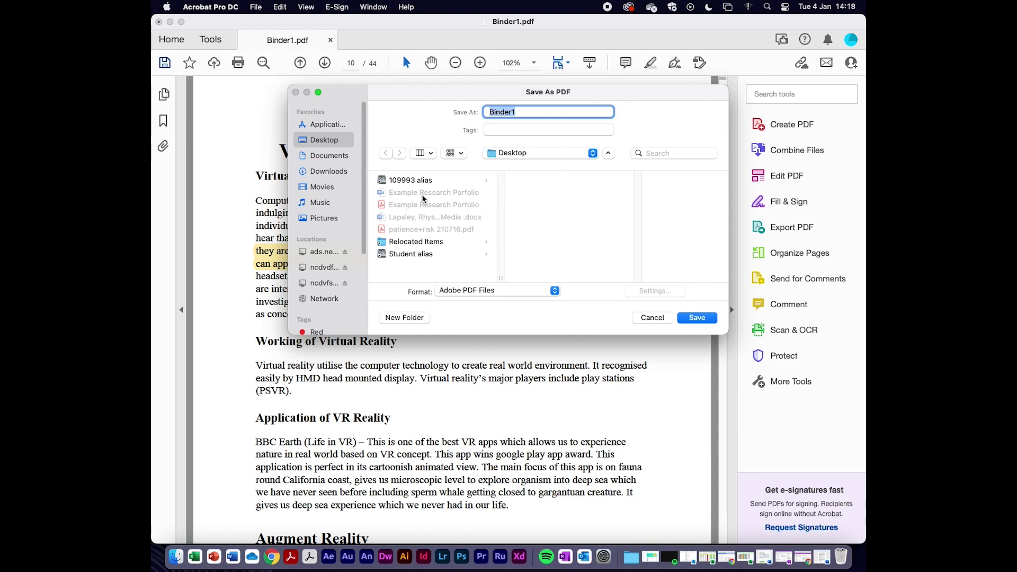
{"action": "left_click", "coordinate": [584, 112]}
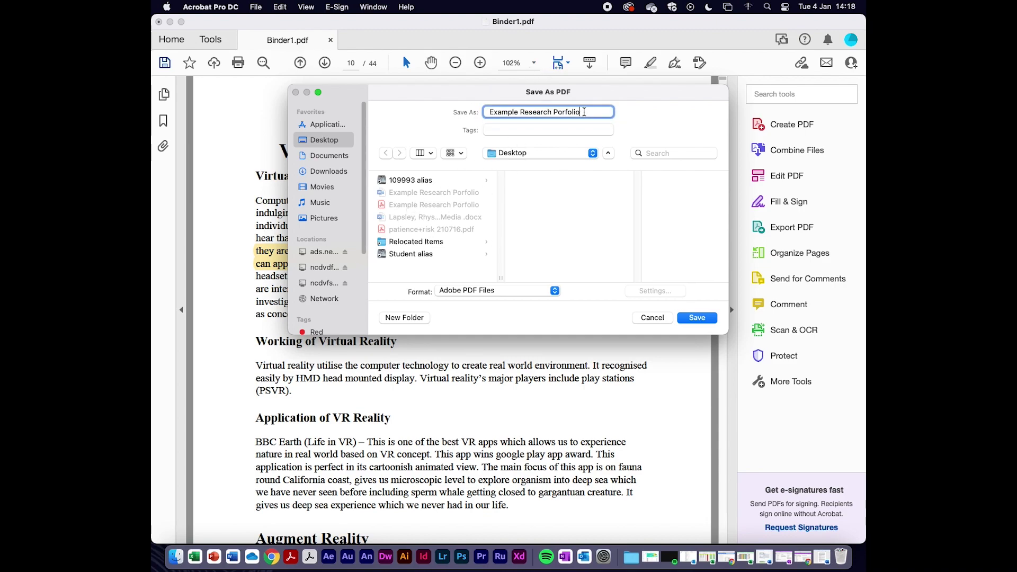
{"action": "type", "text": "Finished"}
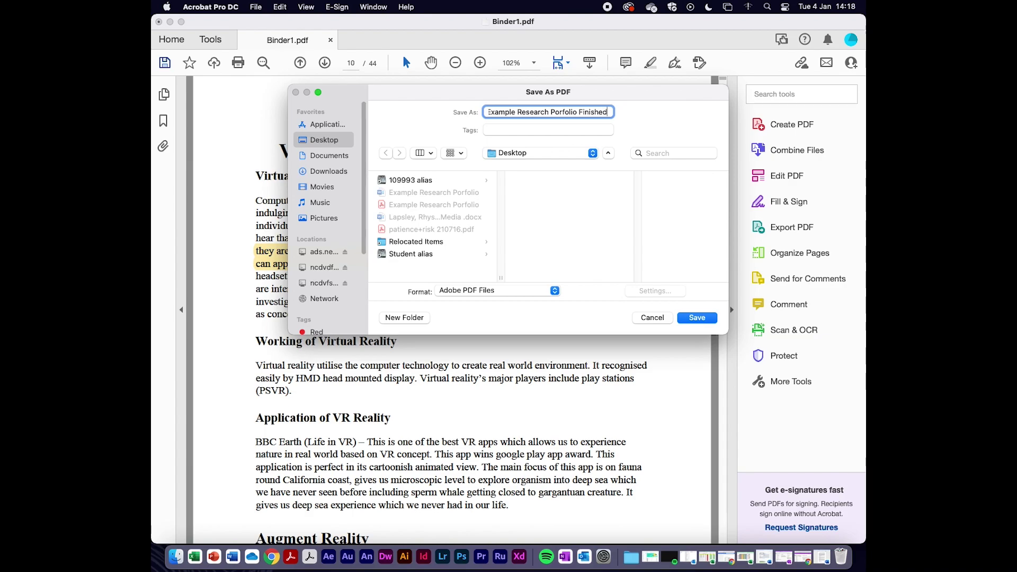
{"action": "left_click", "coordinate": [695, 318]}
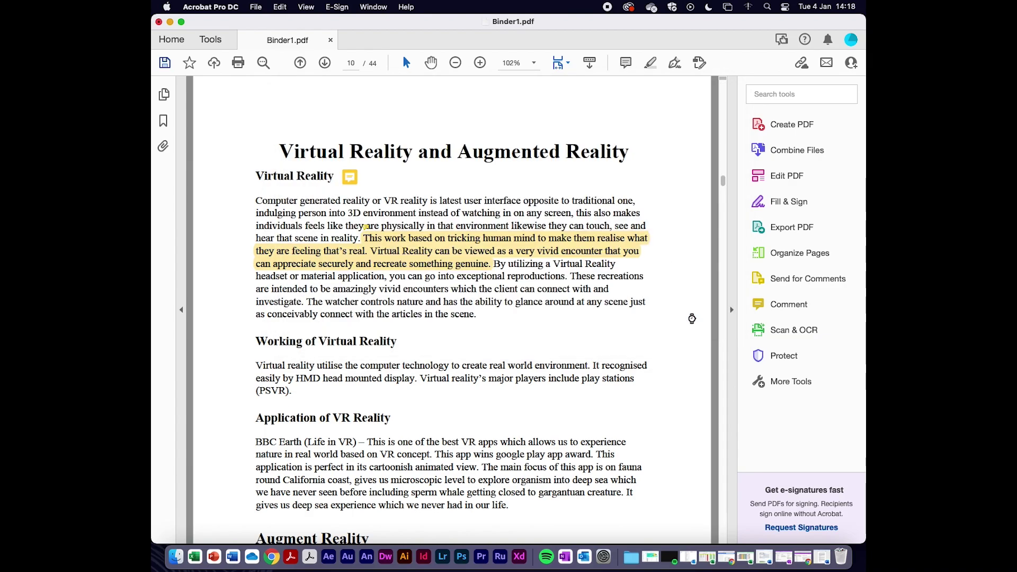
Step: Reopen Example Research Porfolio Finished.pdf from the Desktop and open its 'Comment goes here' sticky note
{"action": "left_click", "coordinate": [169, 22]}
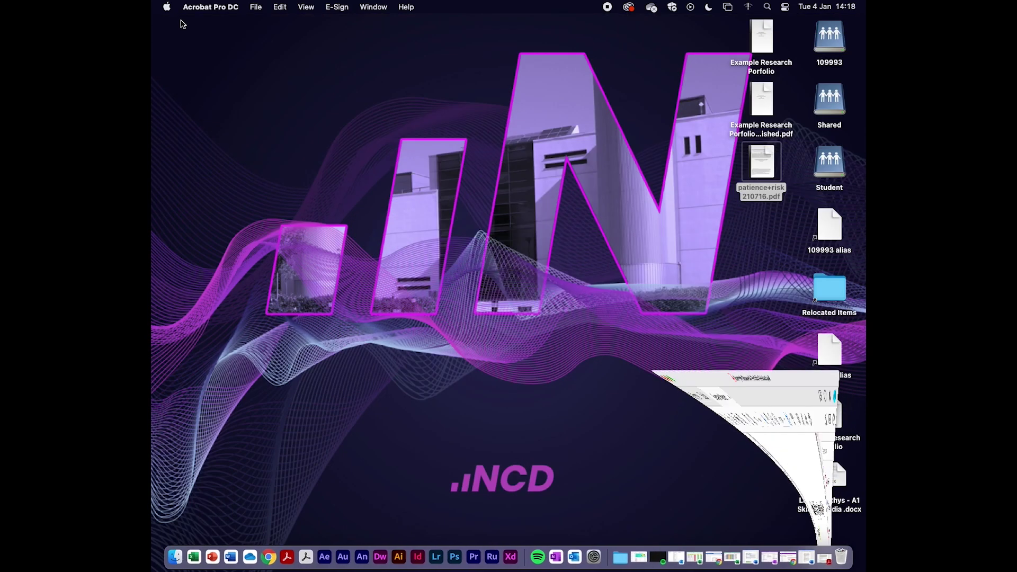
{"action": "double_click", "coordinate": [755, 90]}
{"action": "mouse_move", "coordinate": [351, 177]}
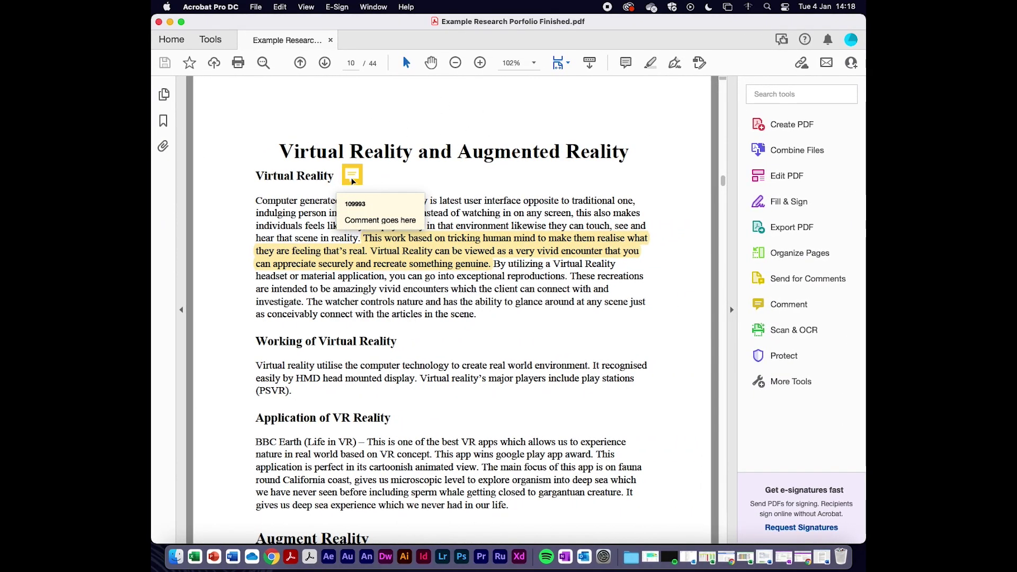
{"action": "left_click", "coordinate": [350, 175]}
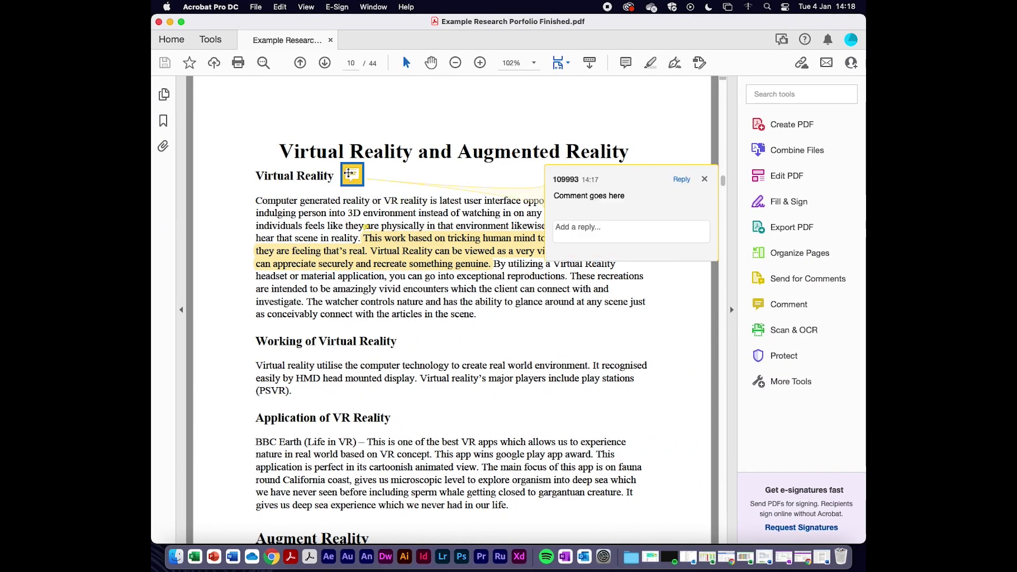